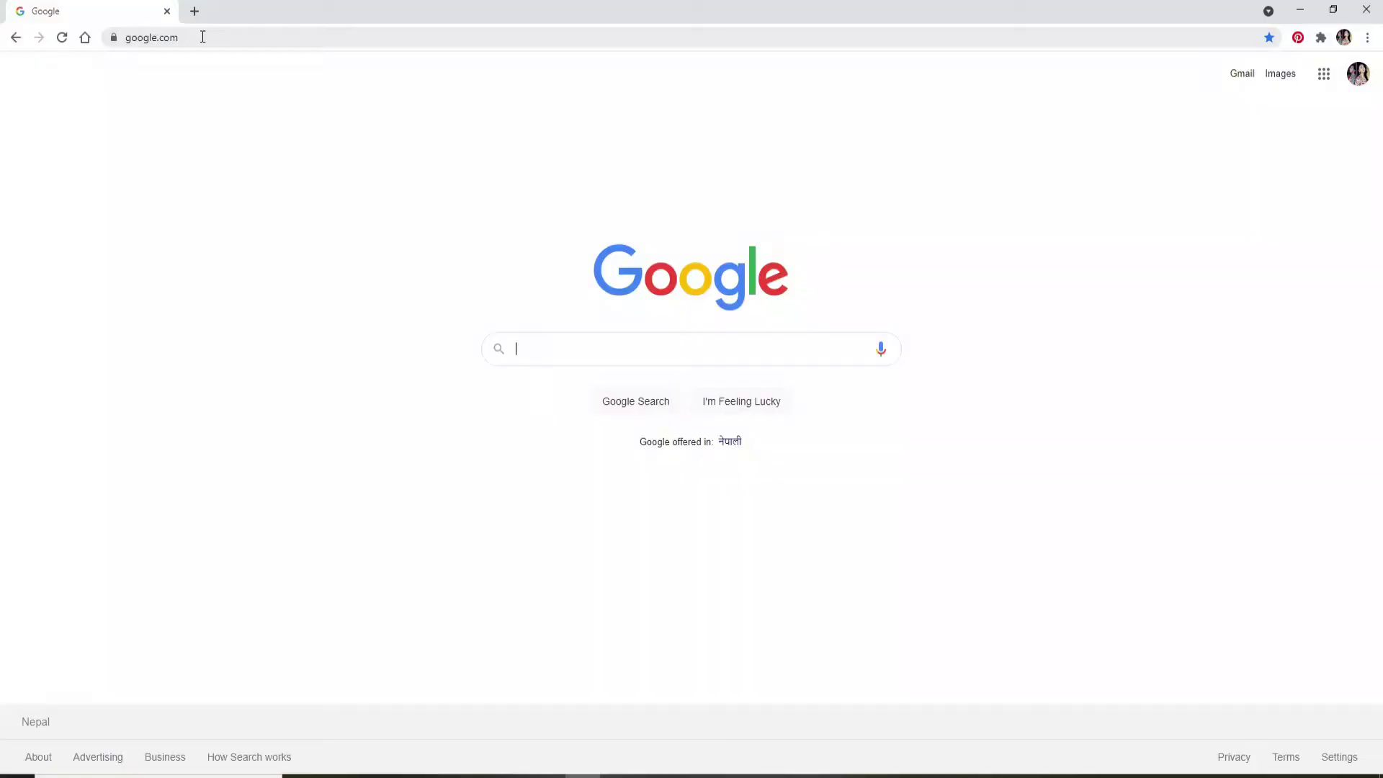
Select the Chrome address bar to enter app.clickup.com.
click(201, 37)
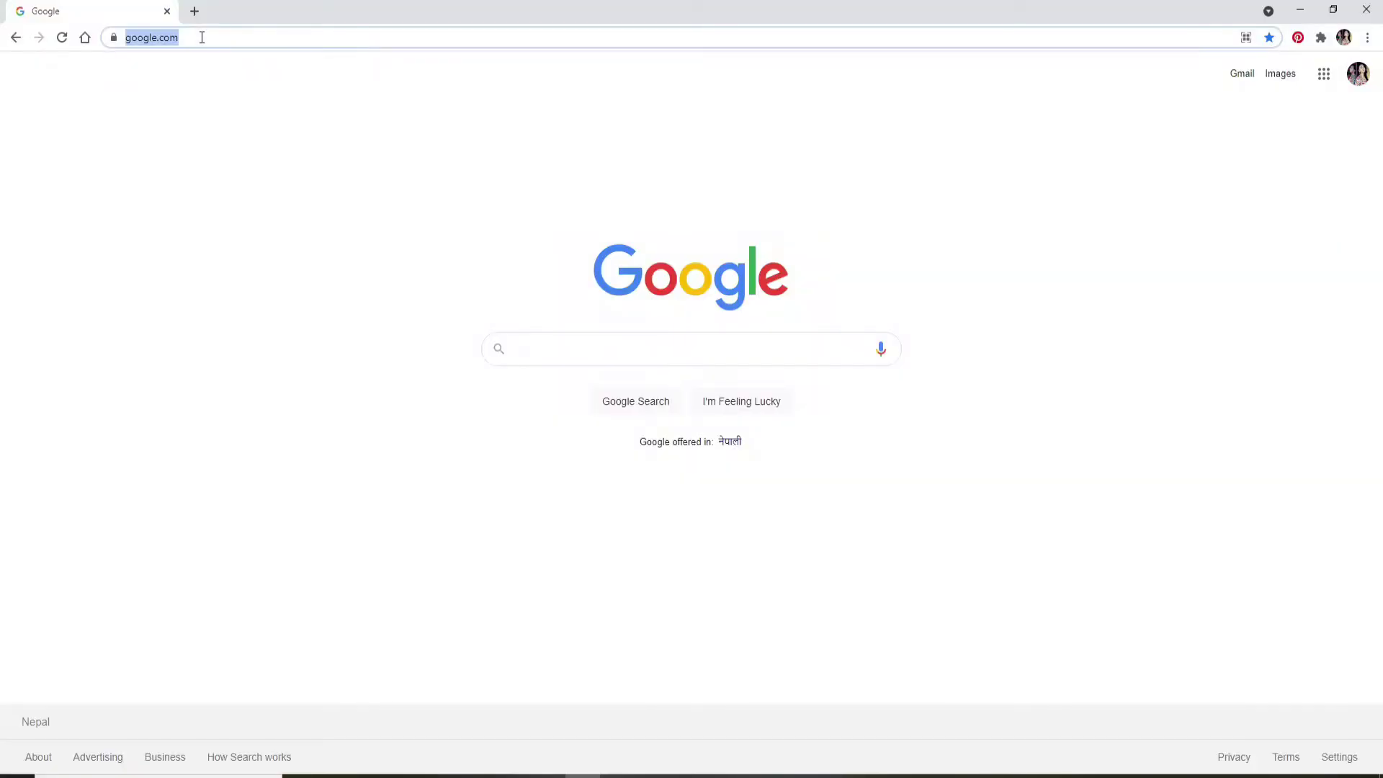
text(app.clickup)
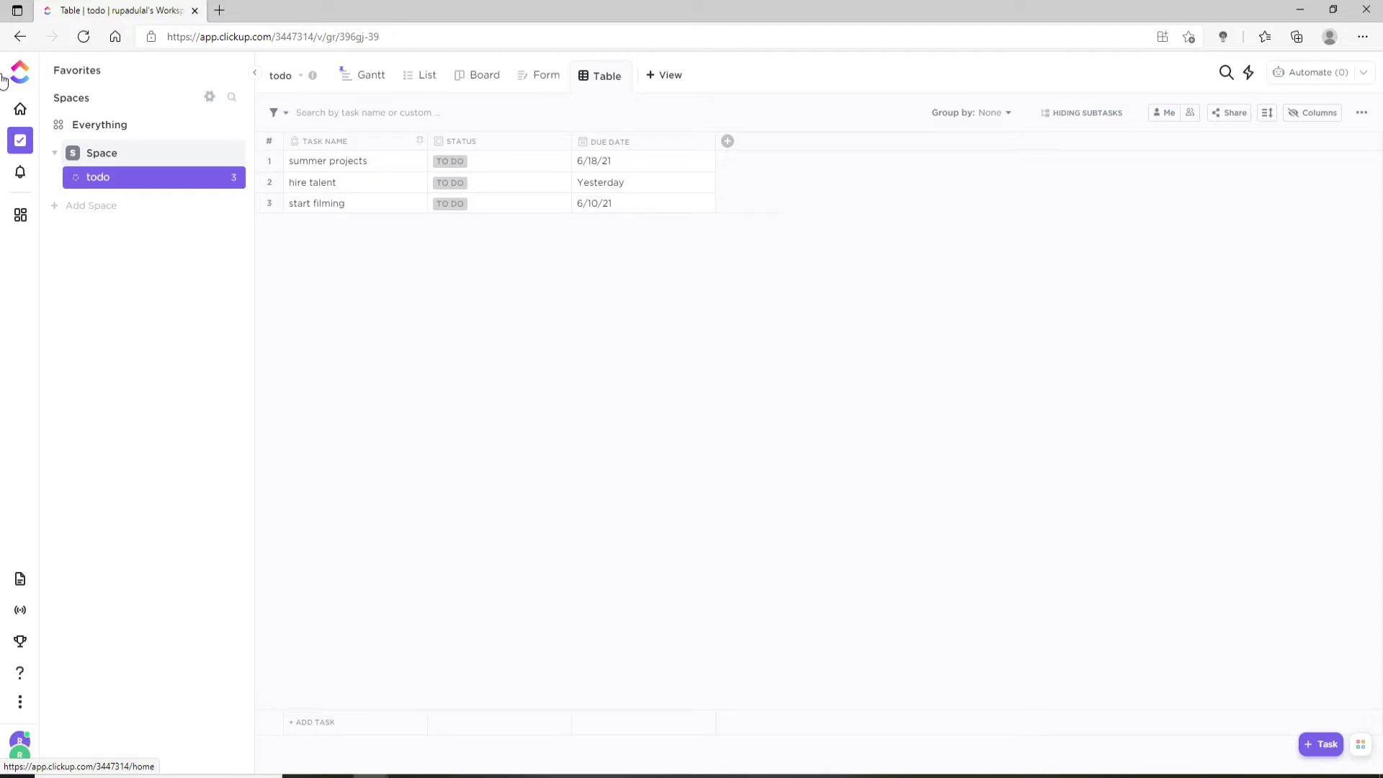
Return to the todo table and select the summer projects, hire talent and start filming tasks.
click(109, 154)
click(109, 180)
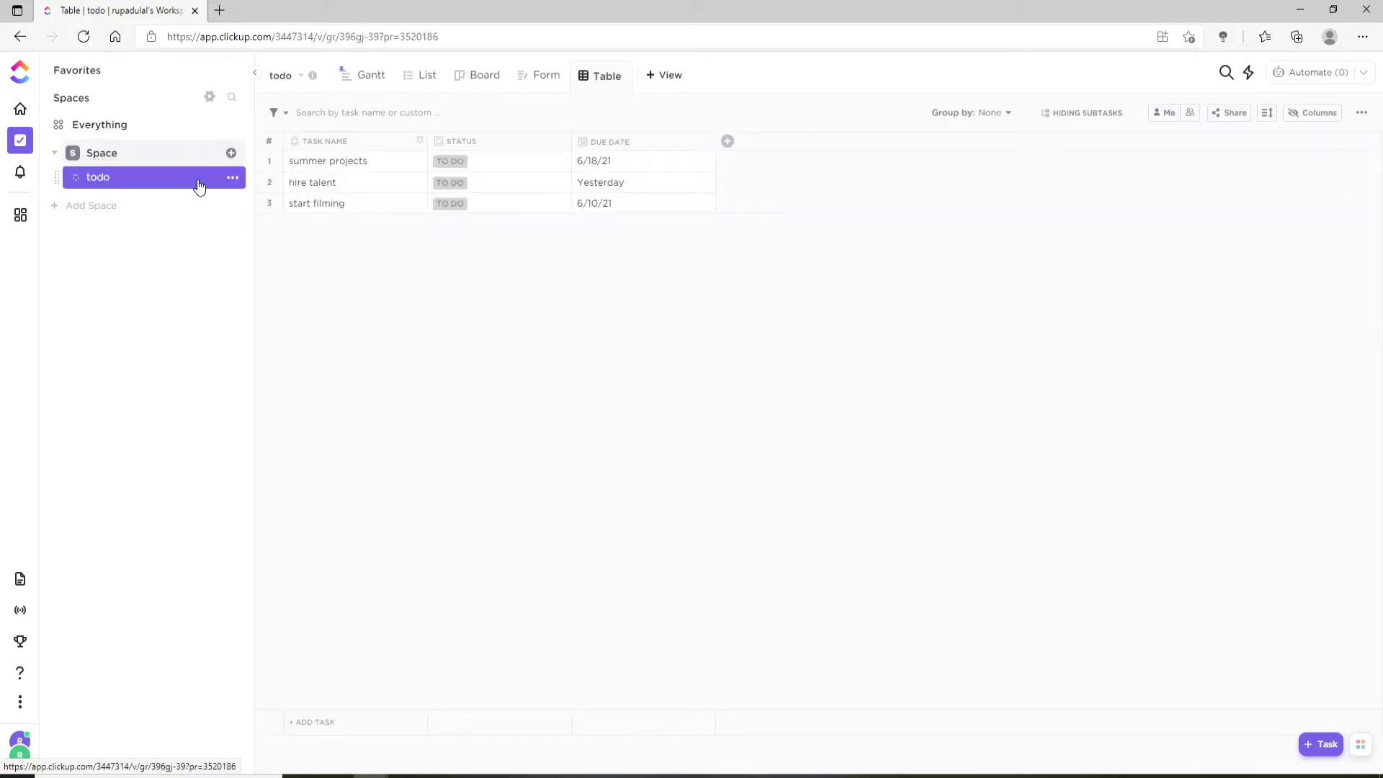
mouse_move(324, 162)
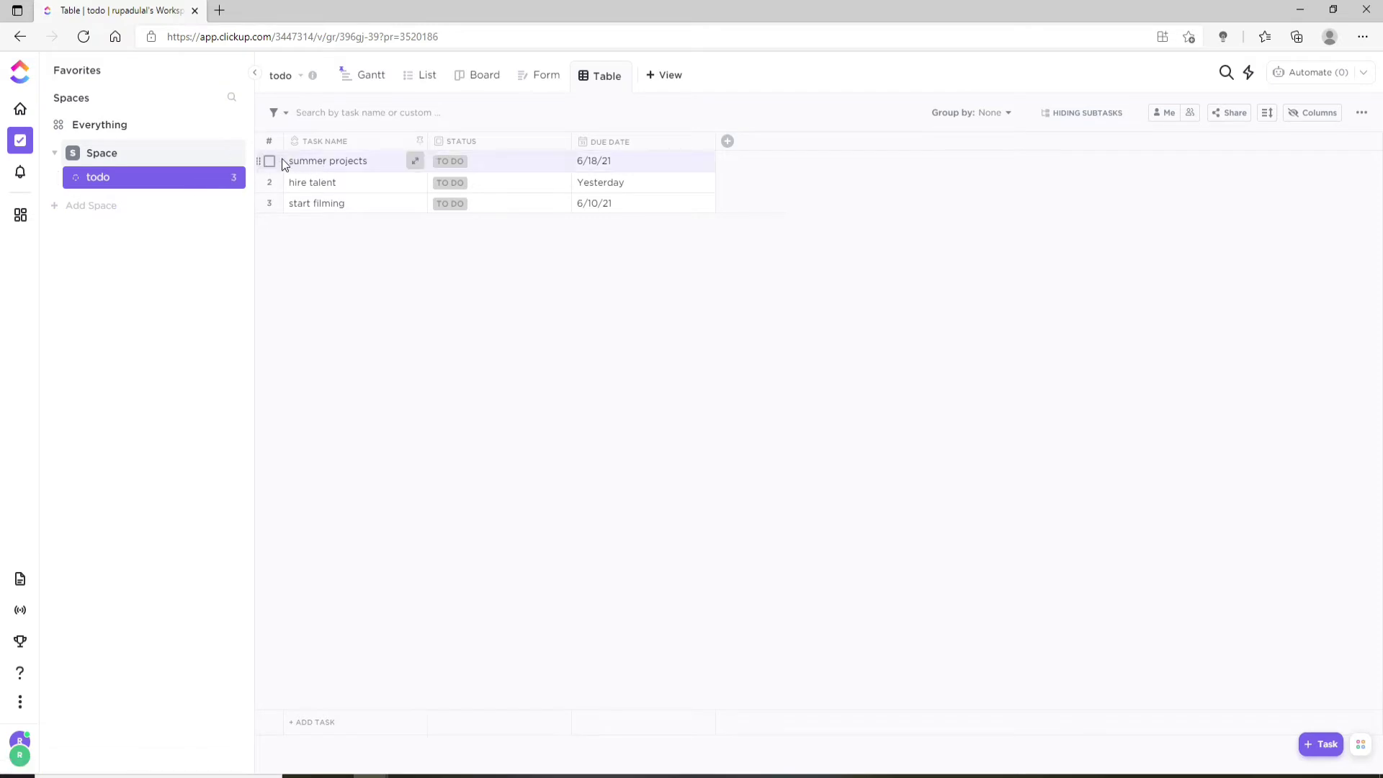
click(269, 161)
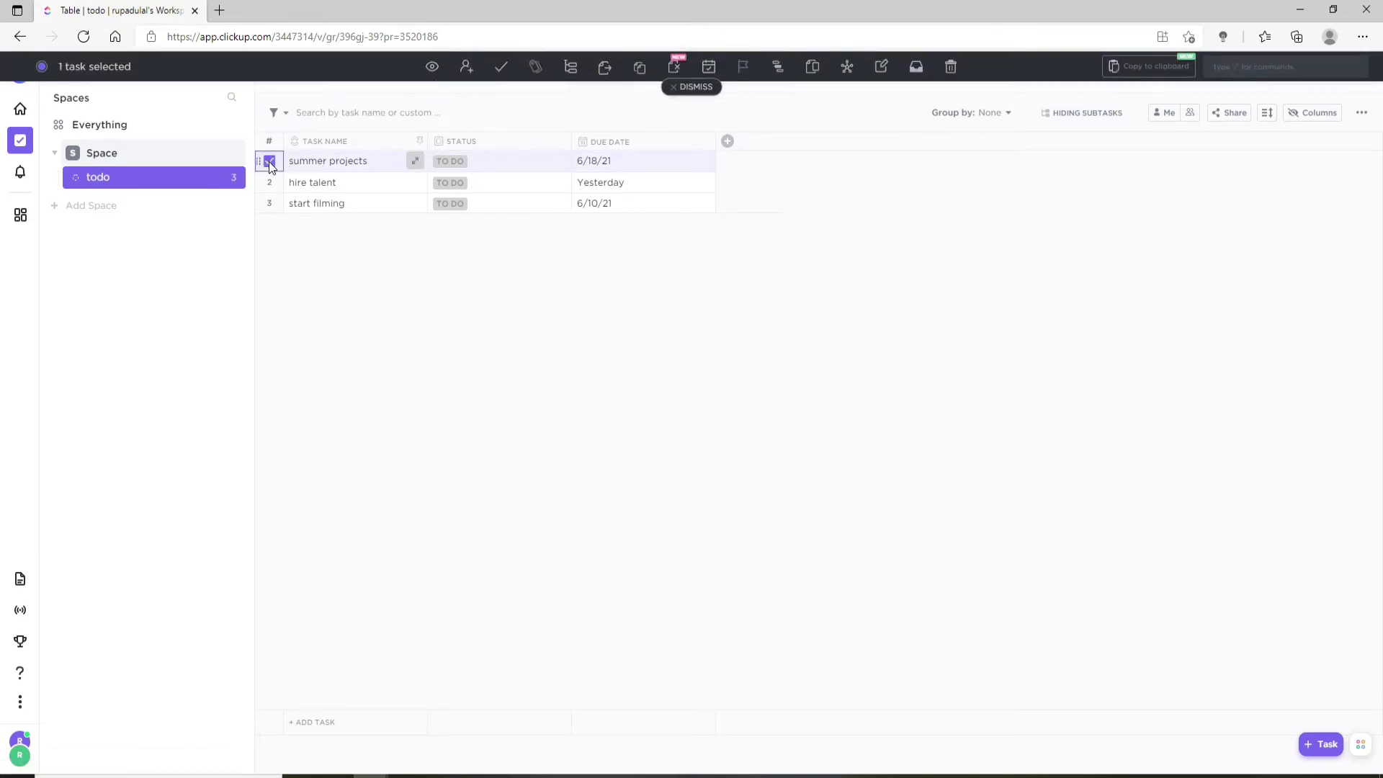
click(270, 182)
click(269, 202)
Set the view export to all columns, CSV format and Normal date format.
click(1360, 117)
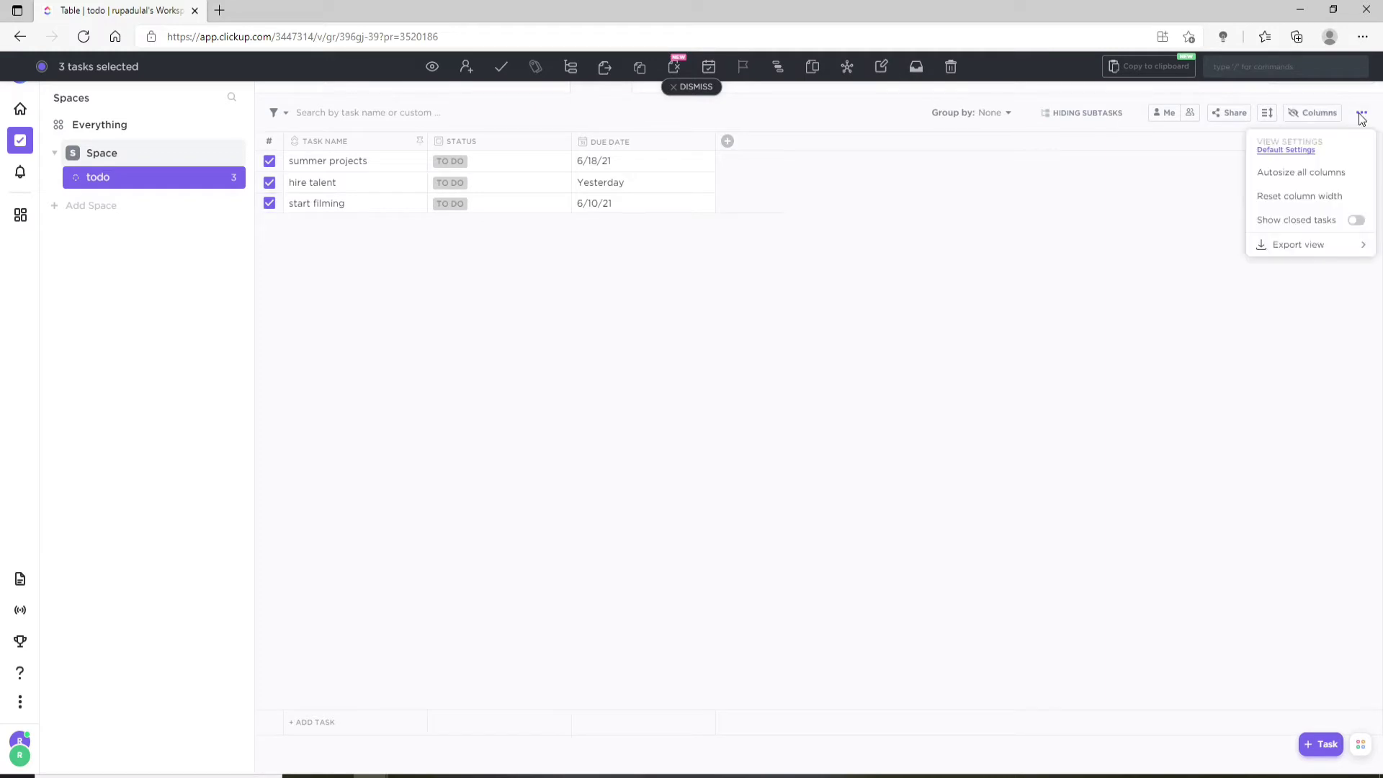
click(1302, 245)
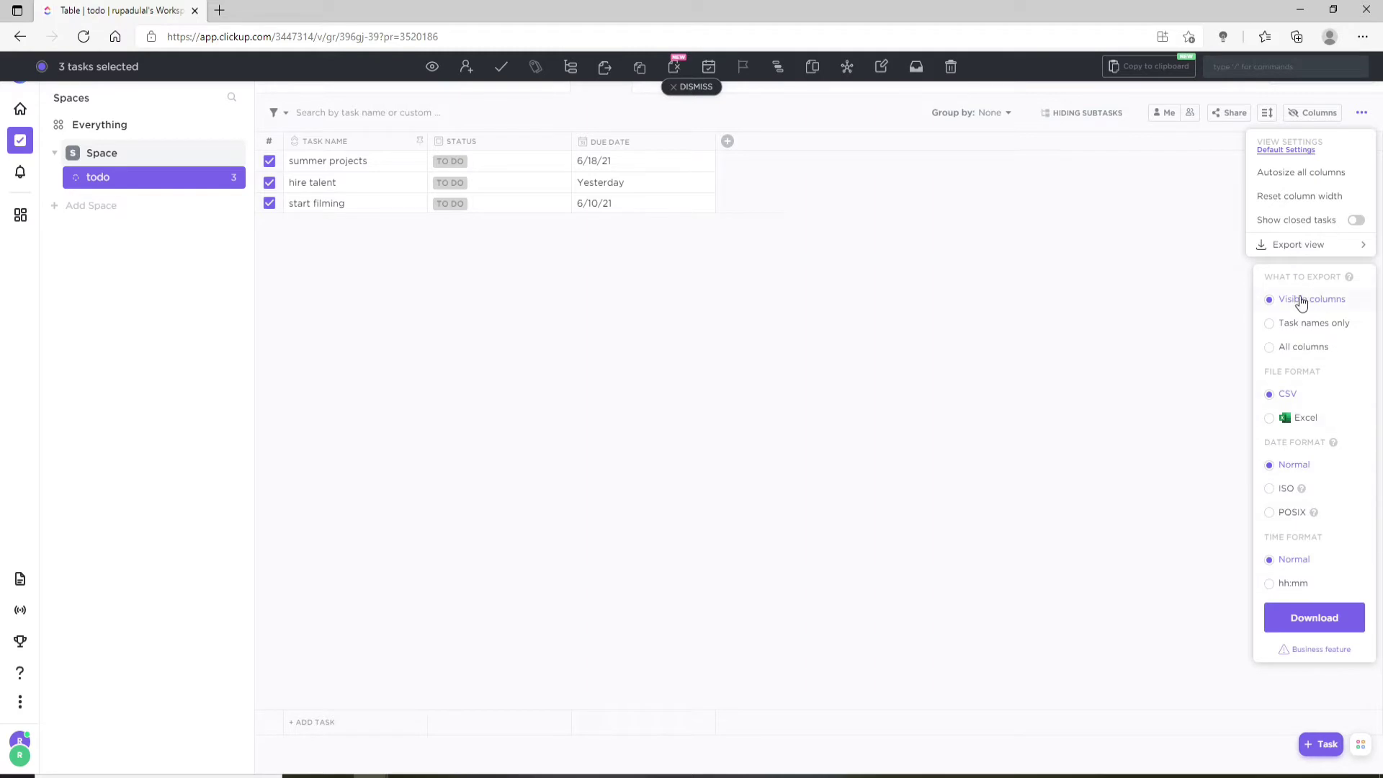
click(1269, 348)
click(1270, 300)
click(1272, 468)
click(1274, 492)
click(1269, 467)
Download the tasks CSV and open it from the Downloads flyout.
click(1312, 620)
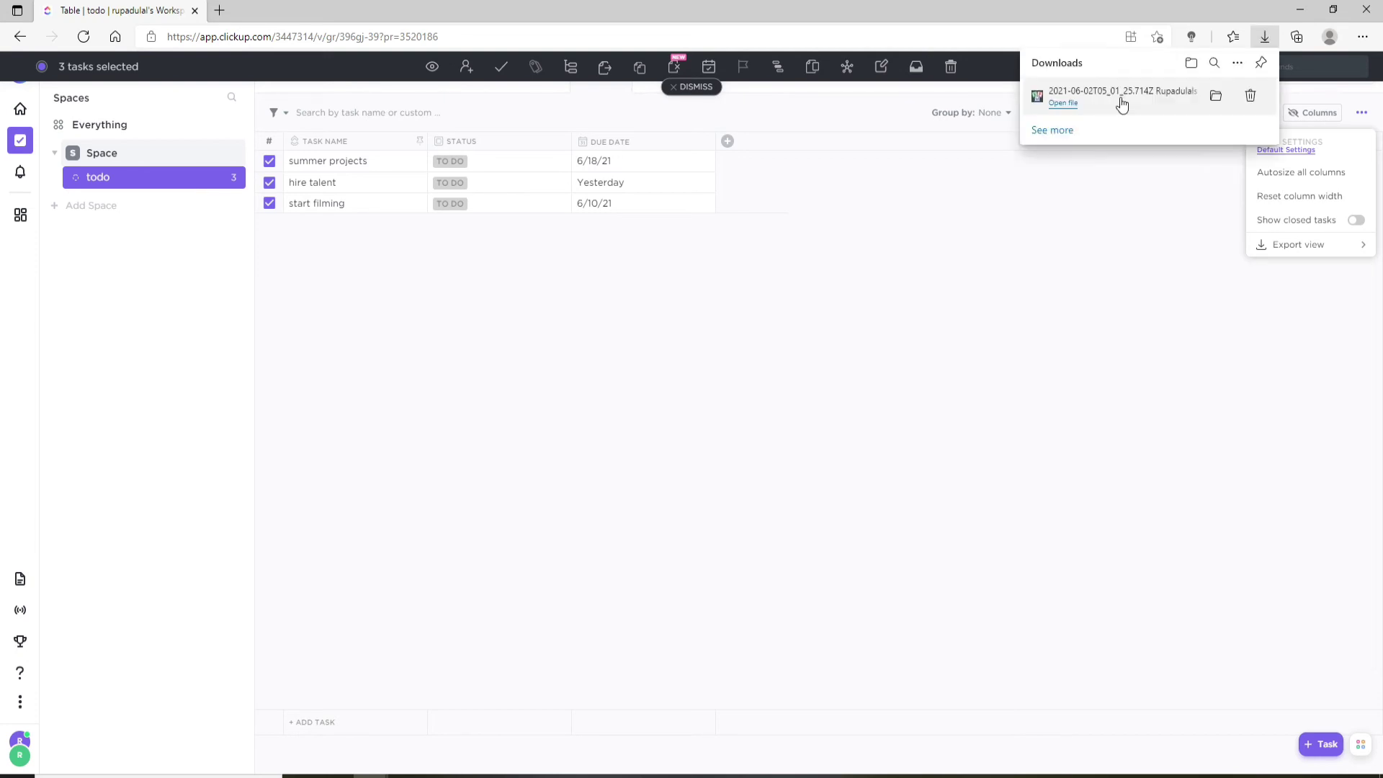
click(1063, 105)
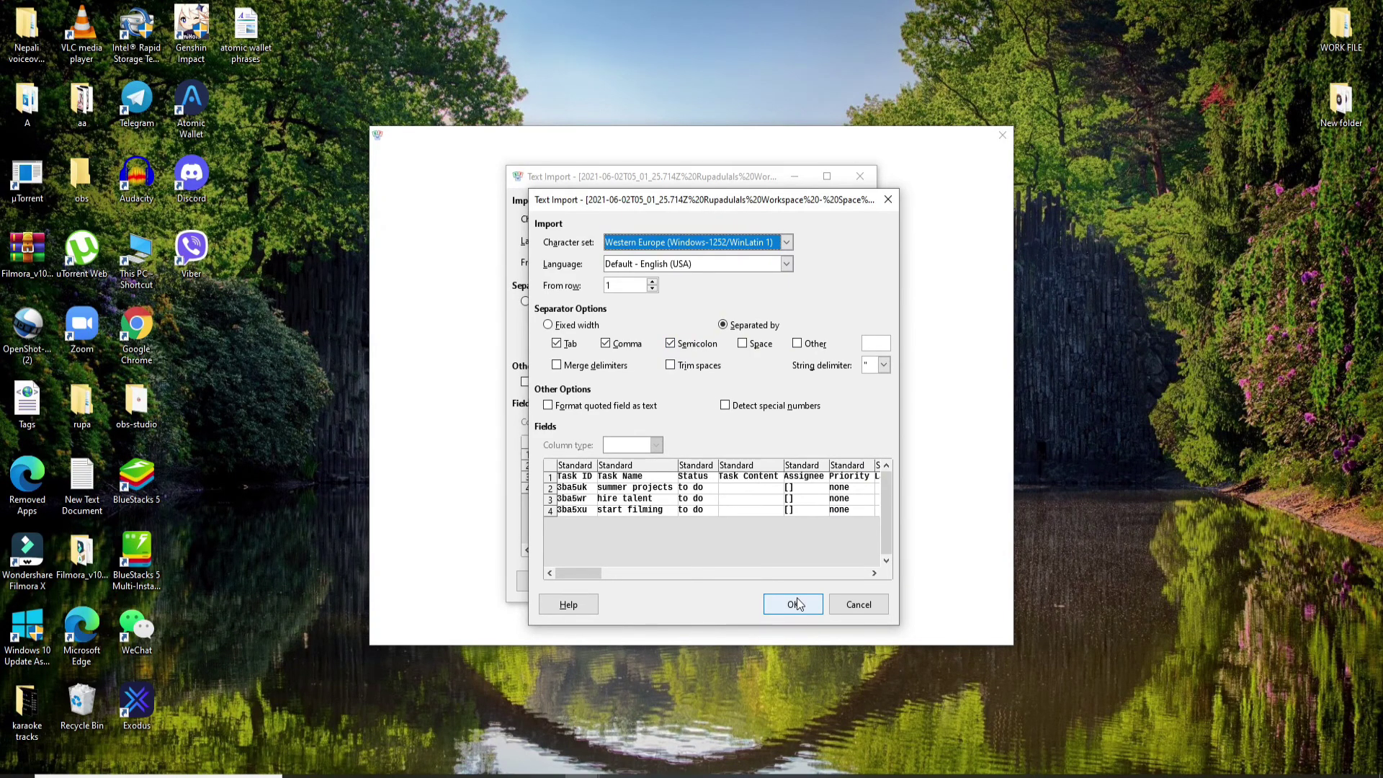
Accept the Text Import settings and confirm opening the CSV despite the in-use warning.
click(795, 604)
key(Return)
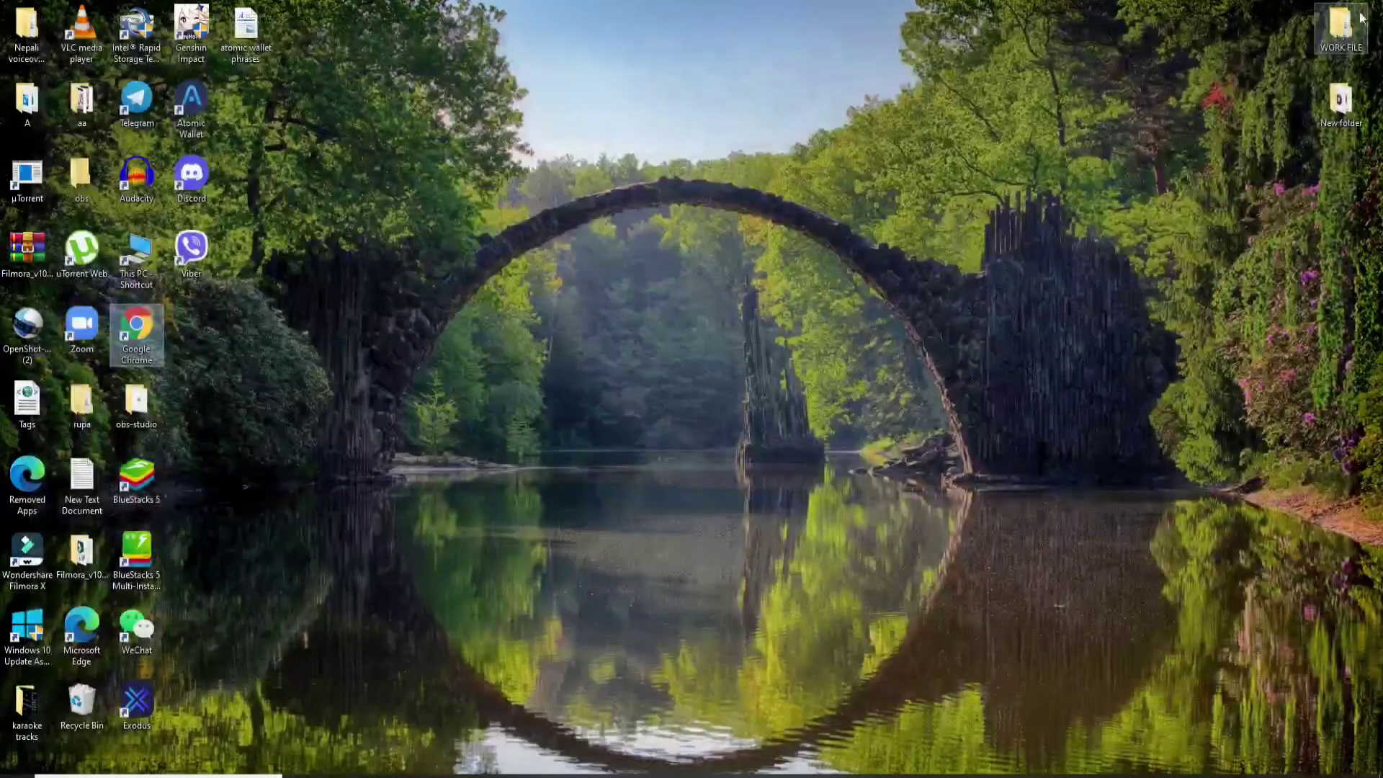
right_click(656, 193)
click(700, 235)
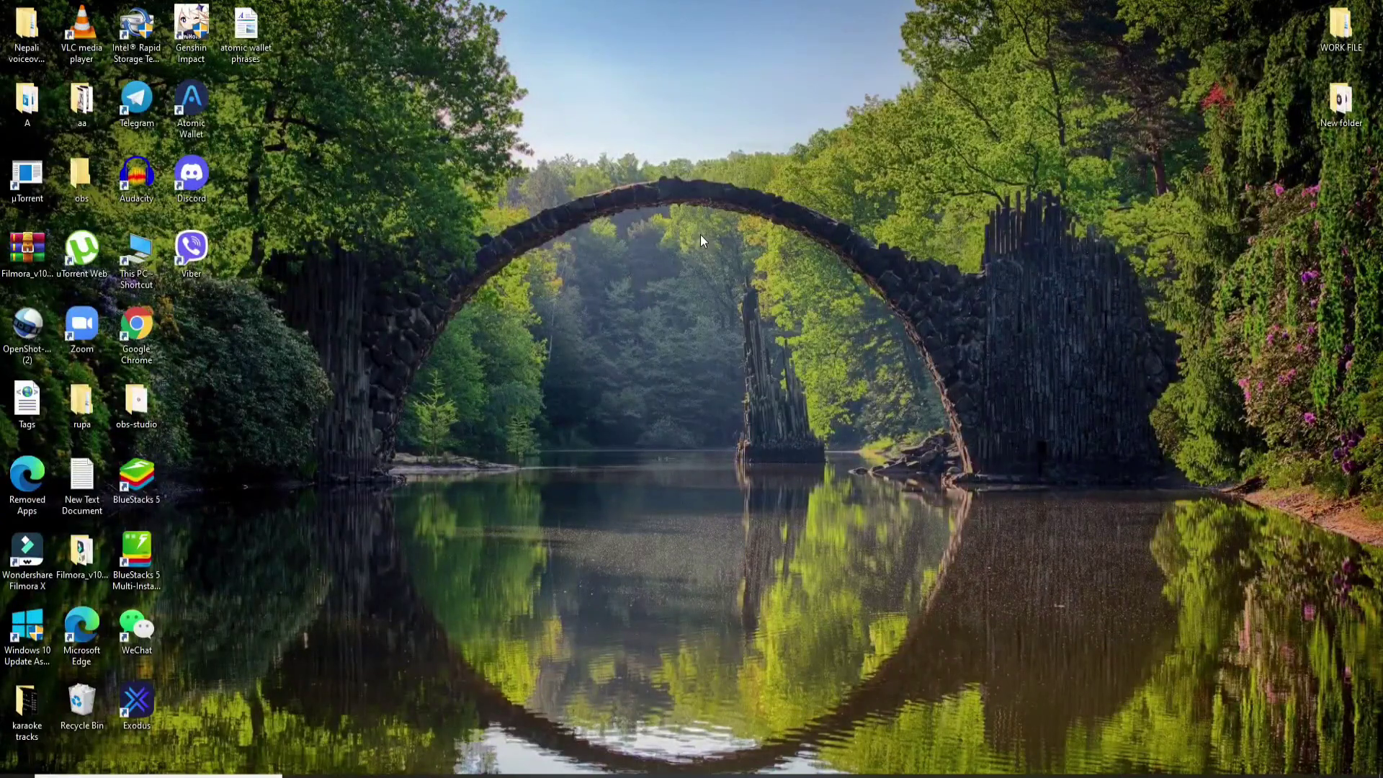